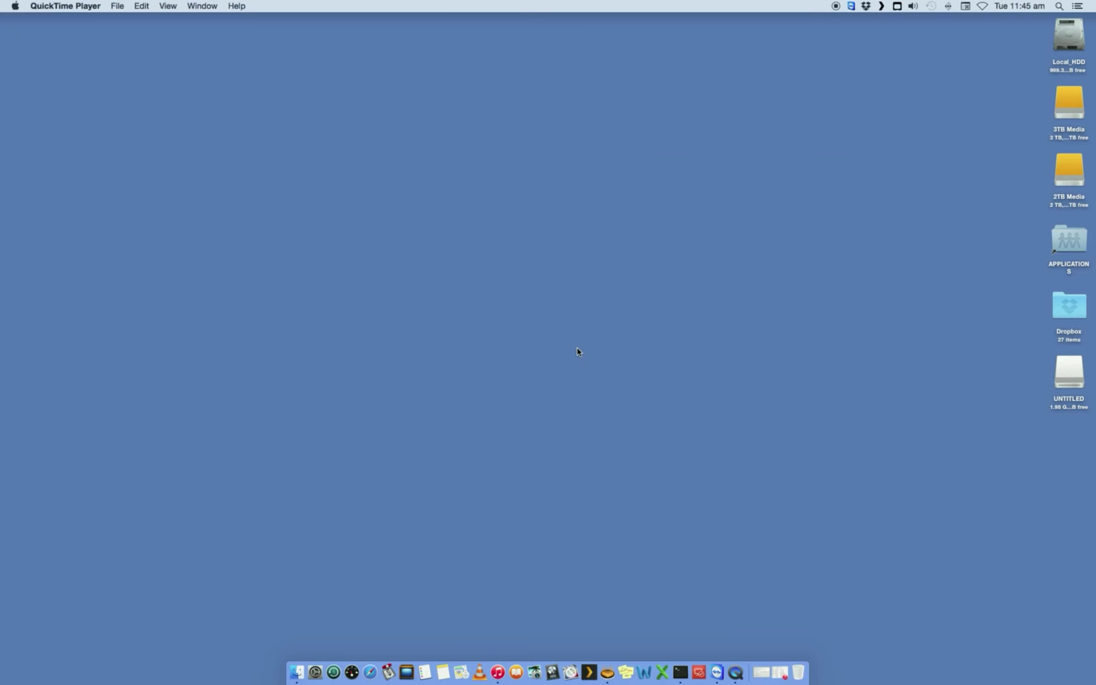
Select the UNTITLED USB drive on the desktop, then deselect it.
left_click(1067, 378)
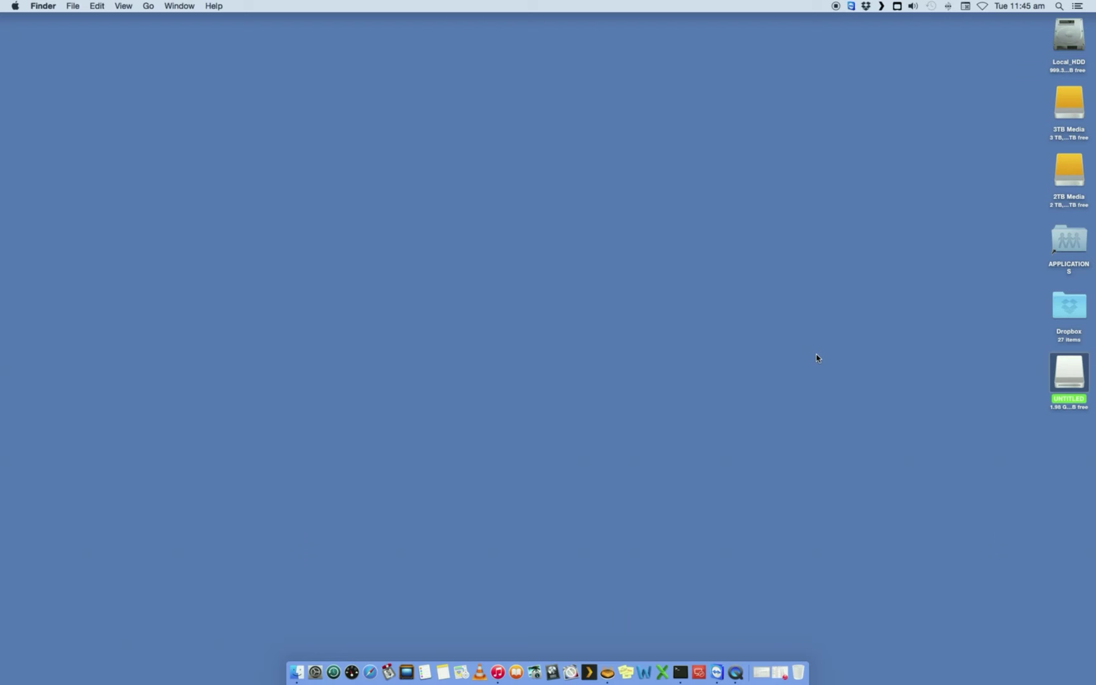
left_click(828, 347)
left_click(1067, 380)
left_click(1025, 372)
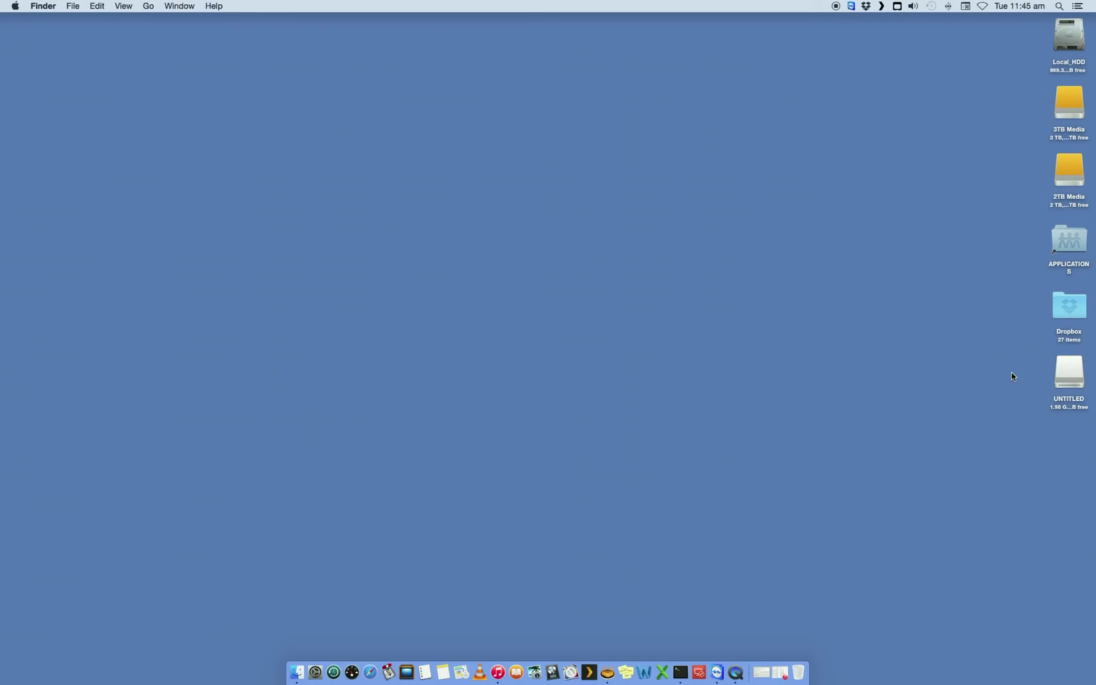
Launch Disk Utility by searching 'dis' in Spotlight.
left_click(1058, 8)
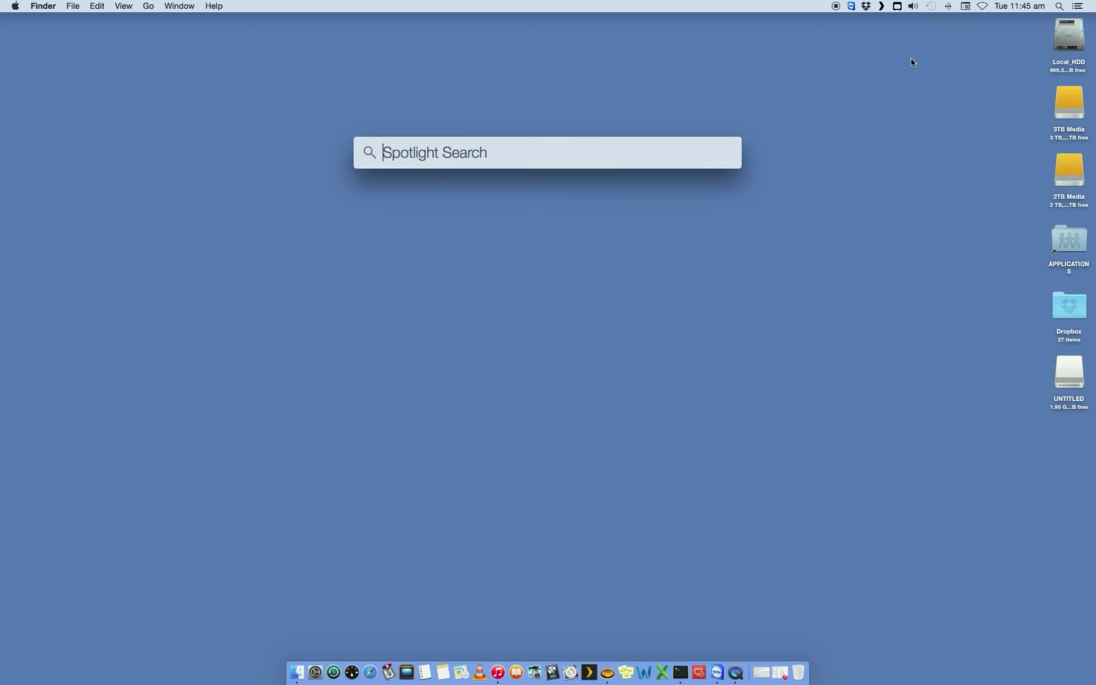
type("dis")
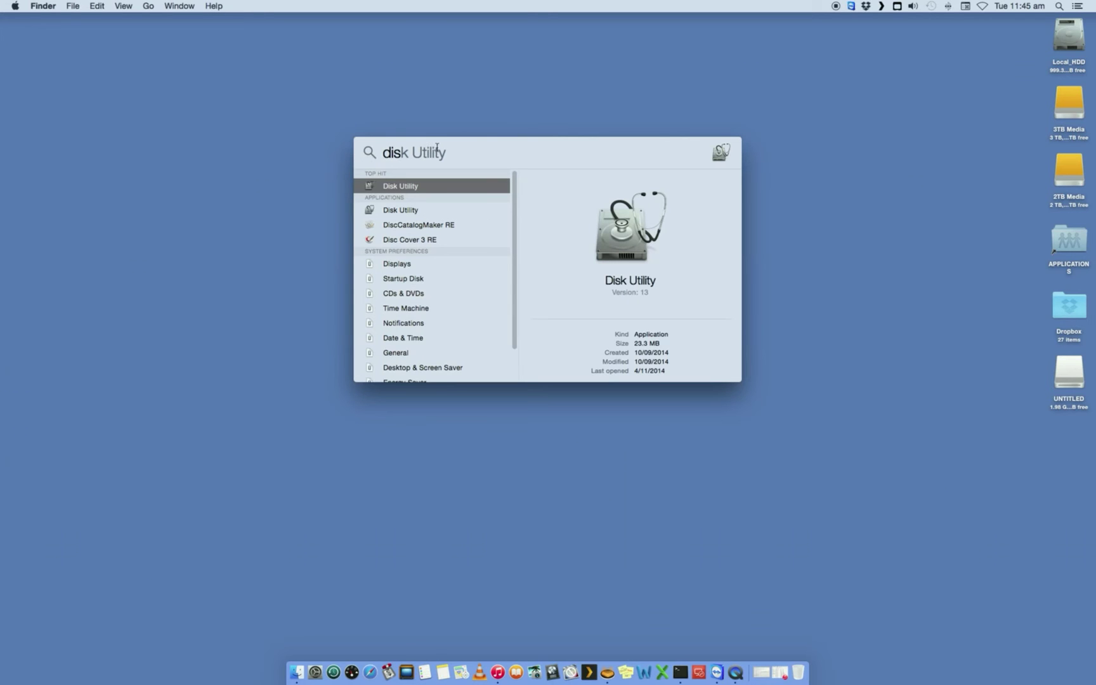
key("Return")
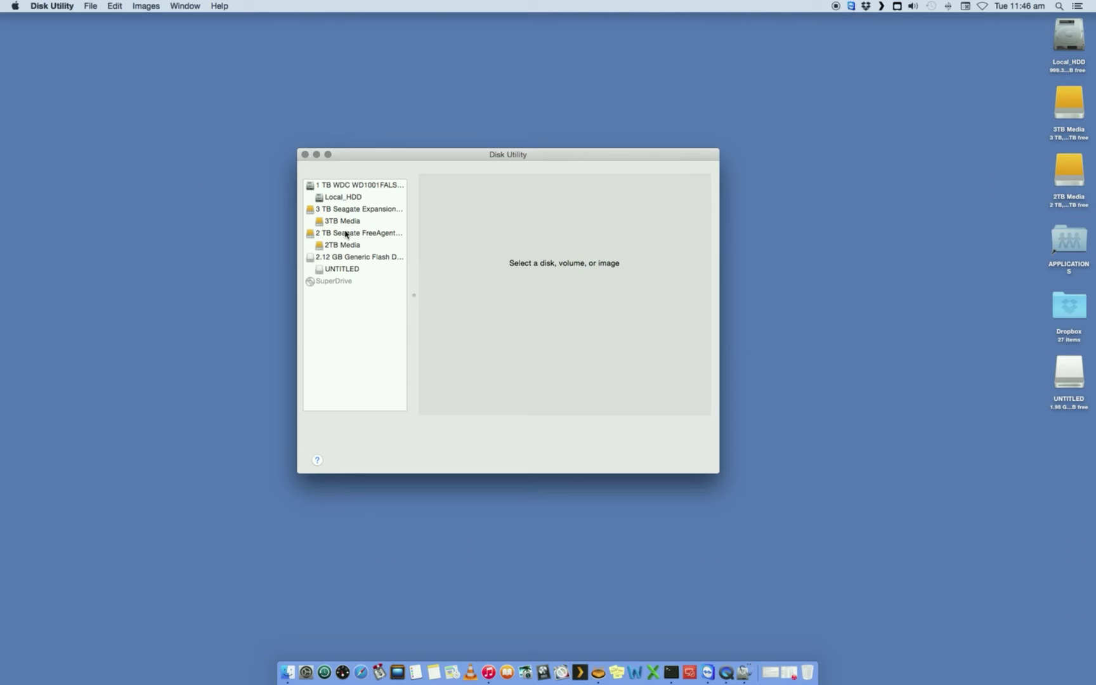
Select the 2.12 GB Generic Flash Disk and bring up its Erase settings.
left_click(363, 260)
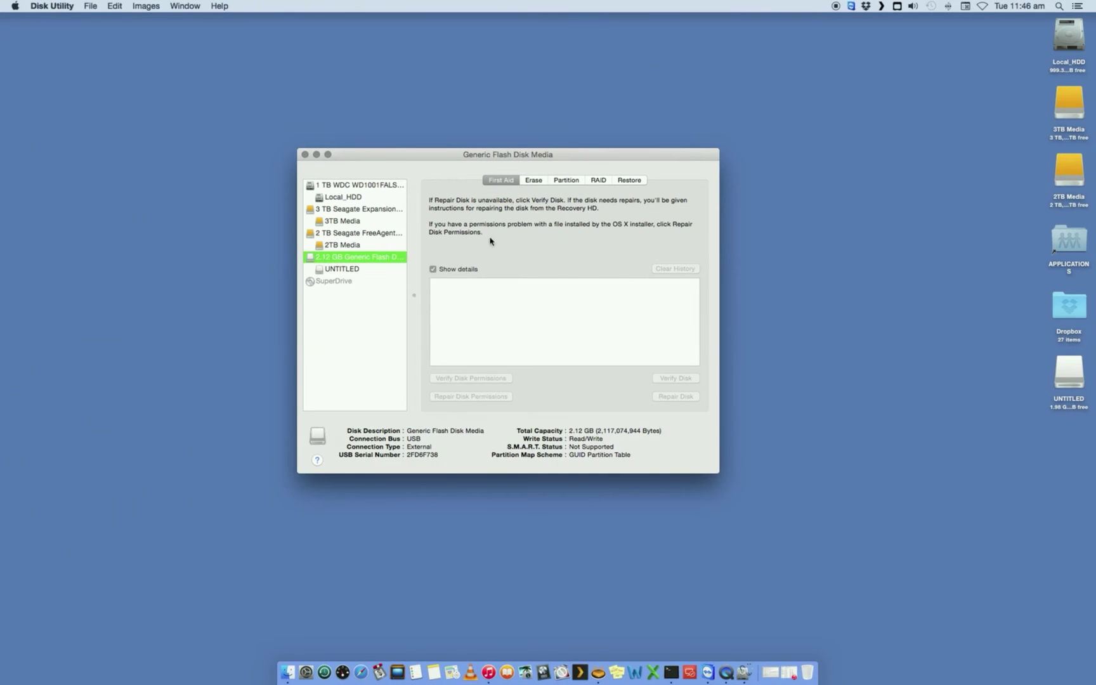
left_click(534, 180)
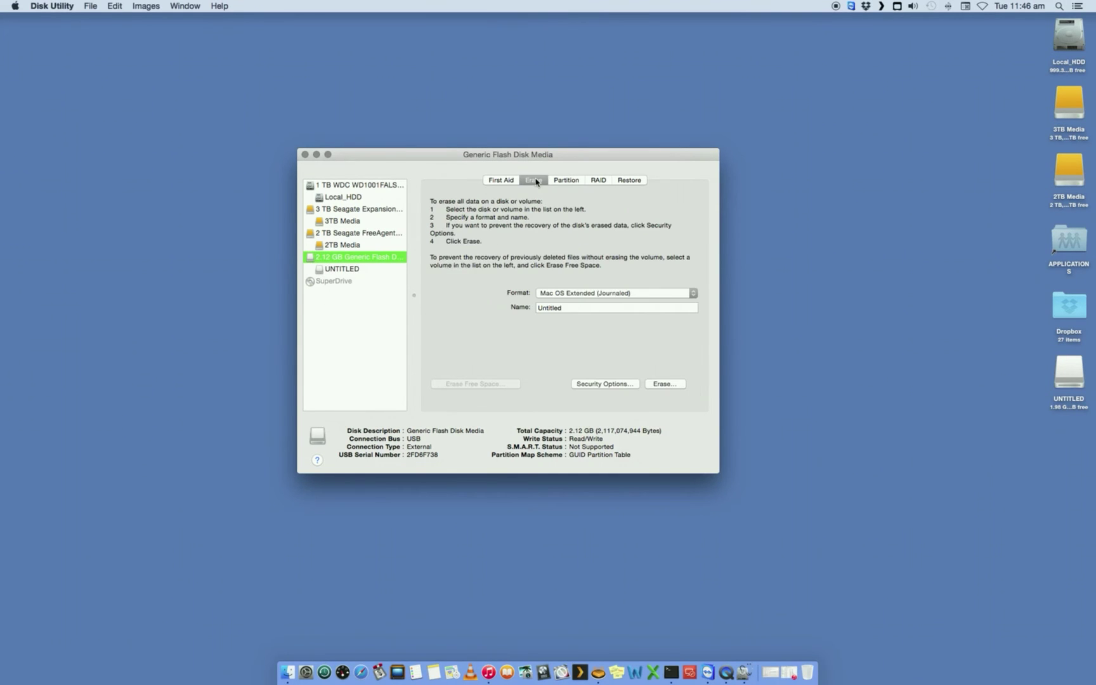
Erase the flash drive as Mac OS Extended (Journaled) with the name 'TimeMachine'.
left_click(582, 295)
left_click(590, 294)
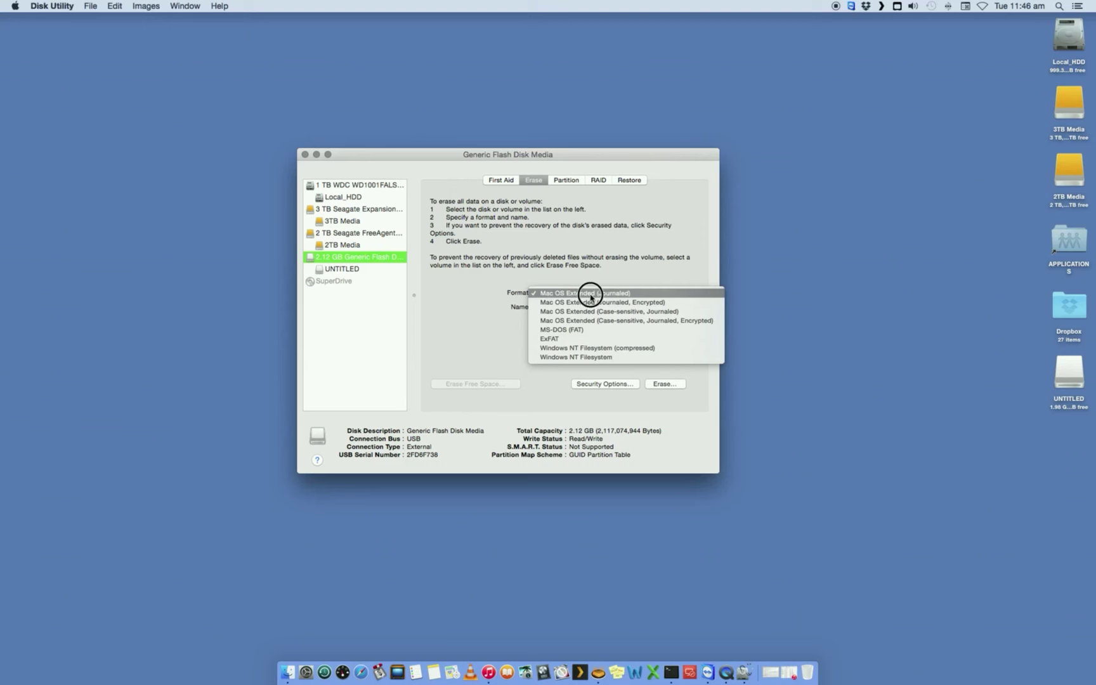
key("Tab")
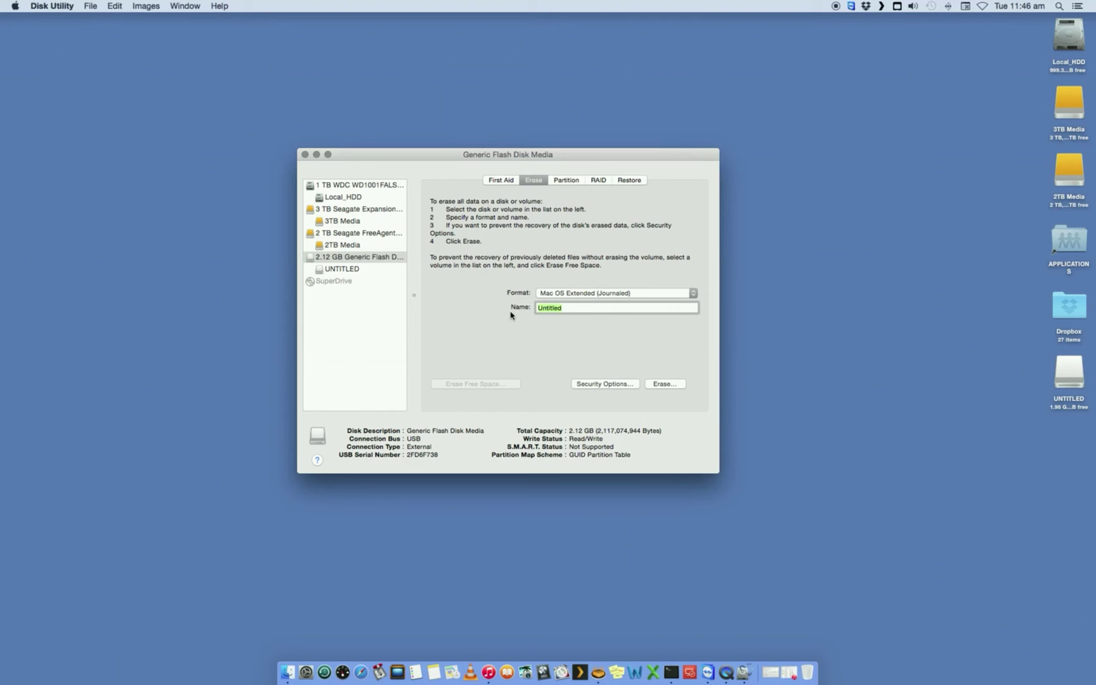
type("TimeMachine")
left_click(672, 385)
left_click(594, 245)
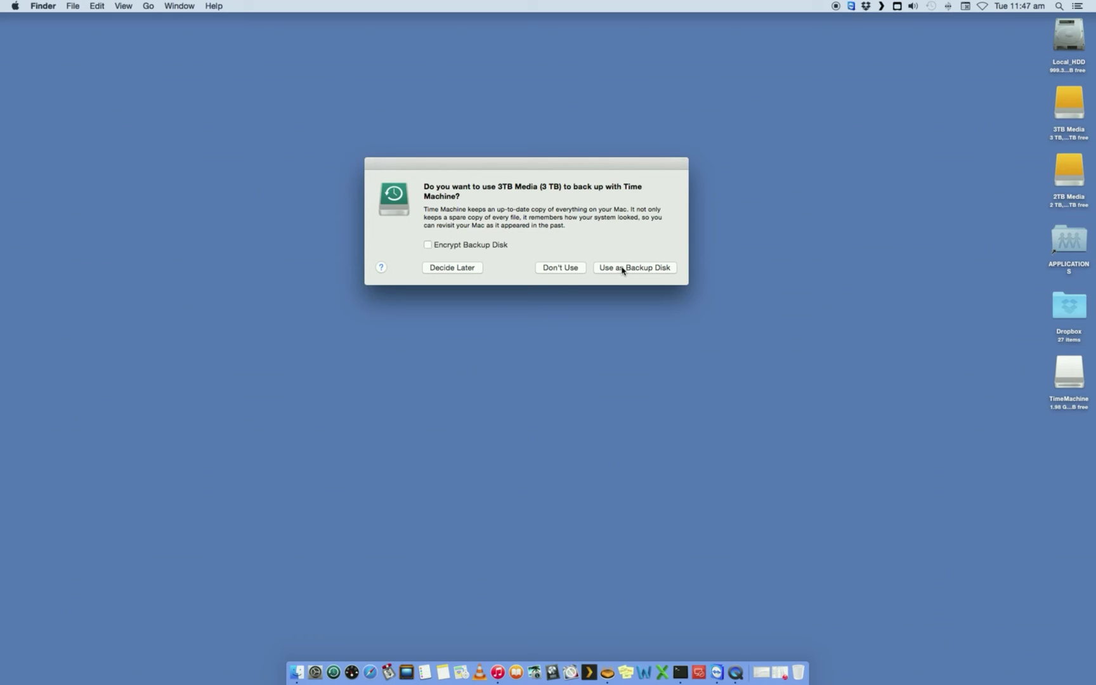
Dismiss the prompt offering 3TB Media as a backup disk with Decide Later.
left_click(451, 268)
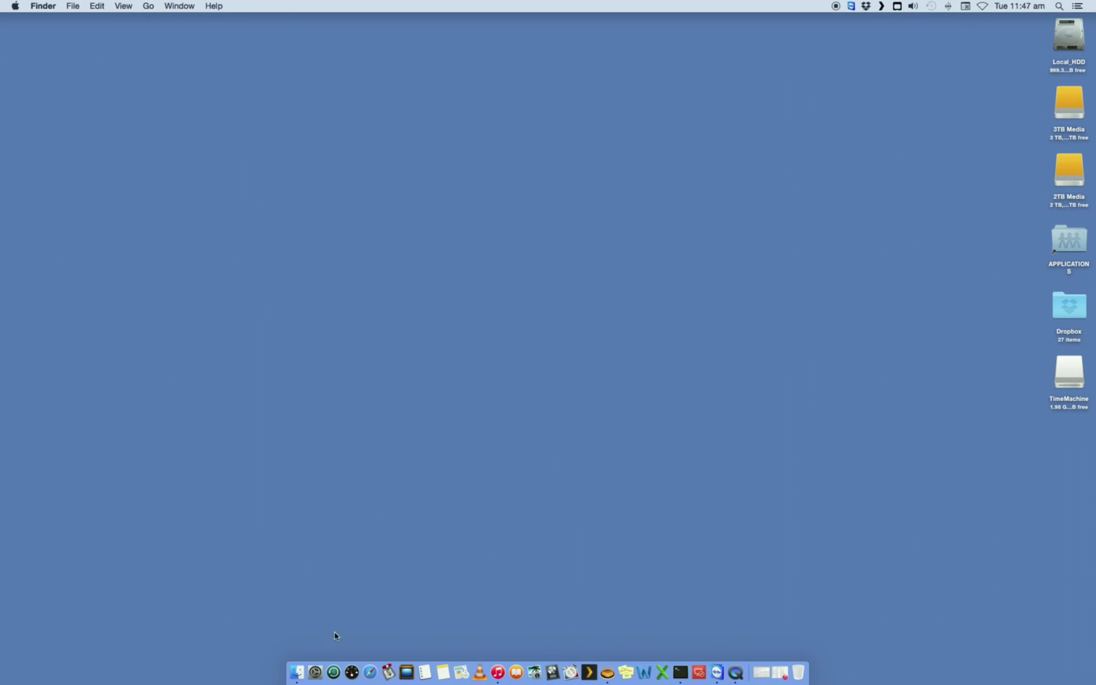
Open the Time Machine pane in System Preferences and switch Time Machine off.
left_click(315, 668)
left_click(315, 669)
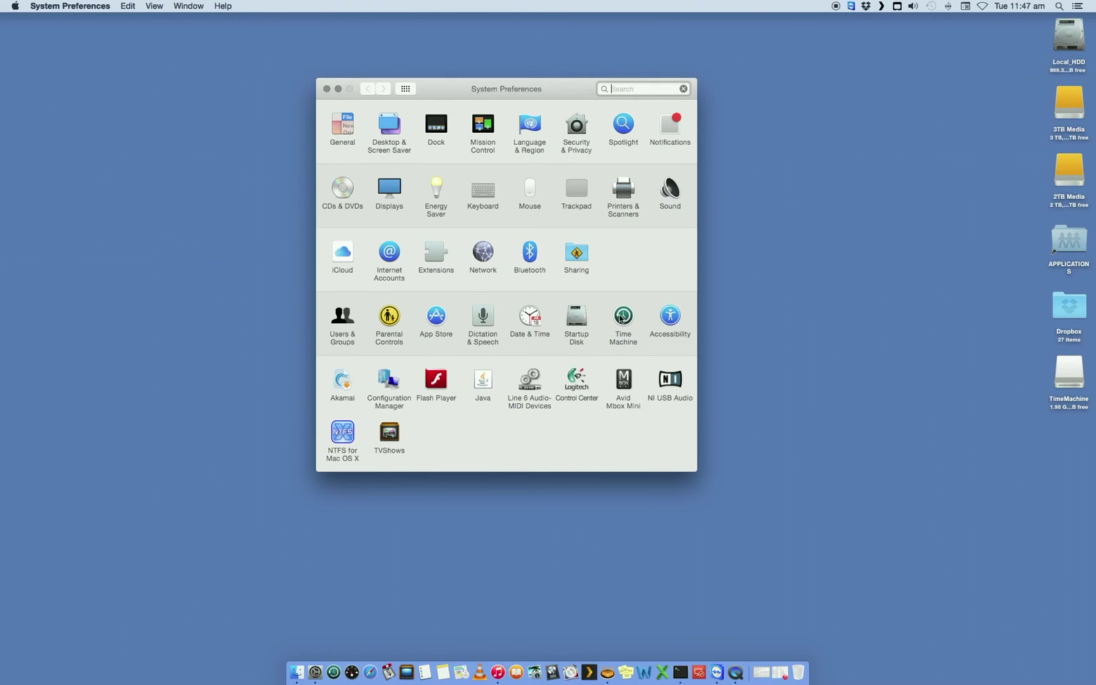
left_click(622, 317)
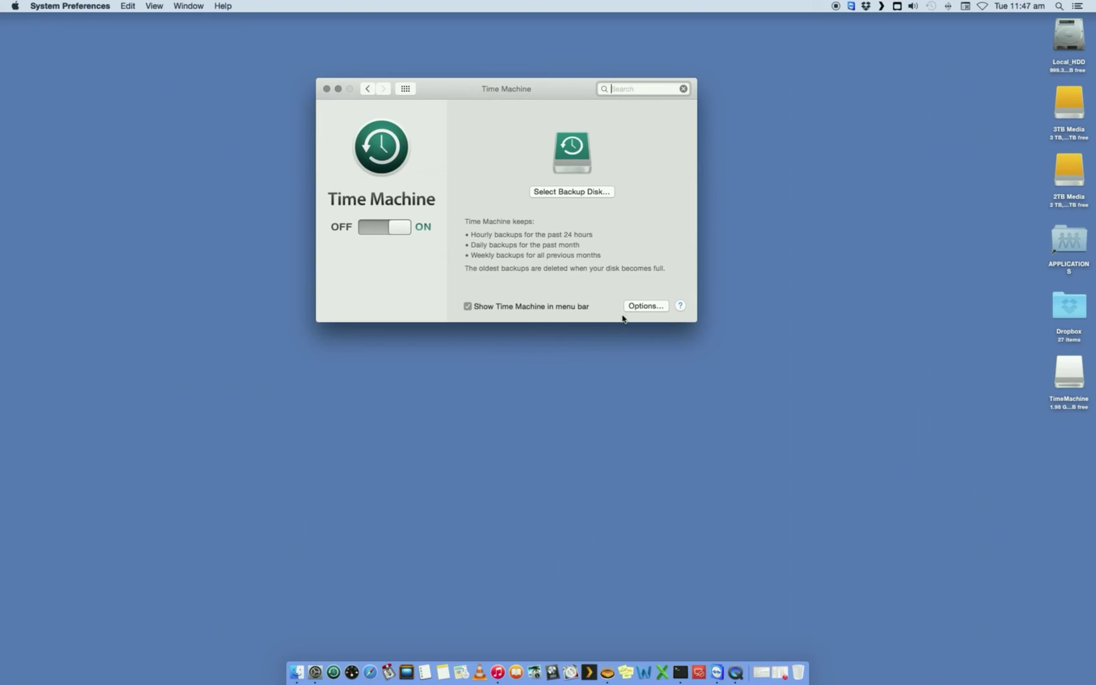
left_click(399, 228)
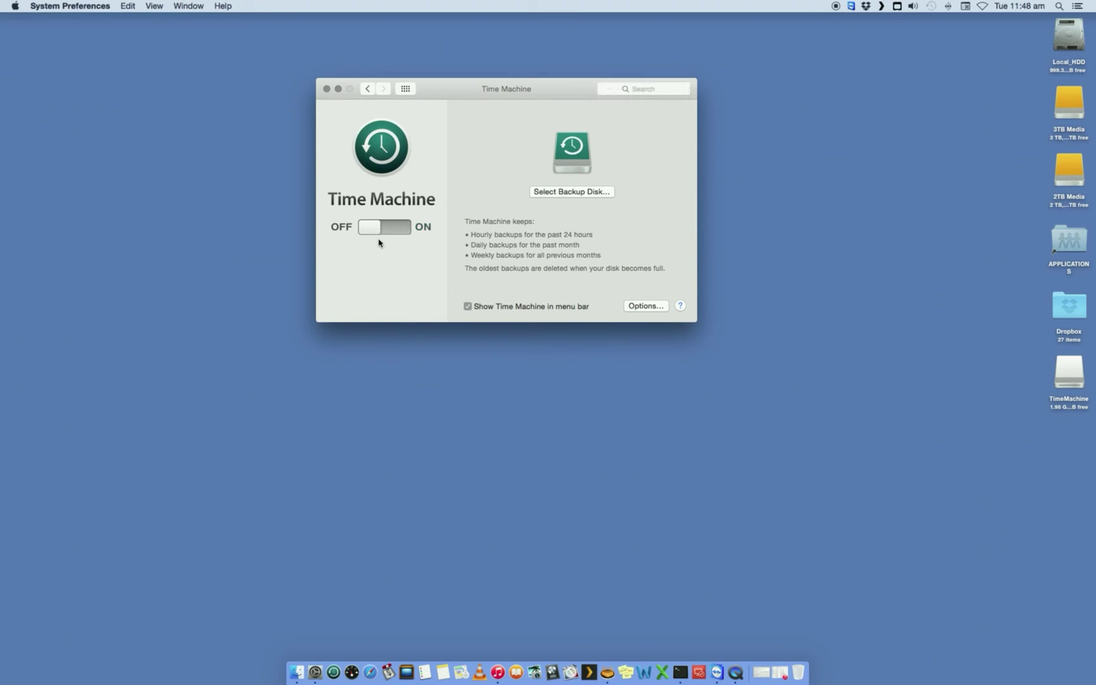
Choose the TimeMachine flash drive as the Time Machine backup disk.
left_click(569, 193)
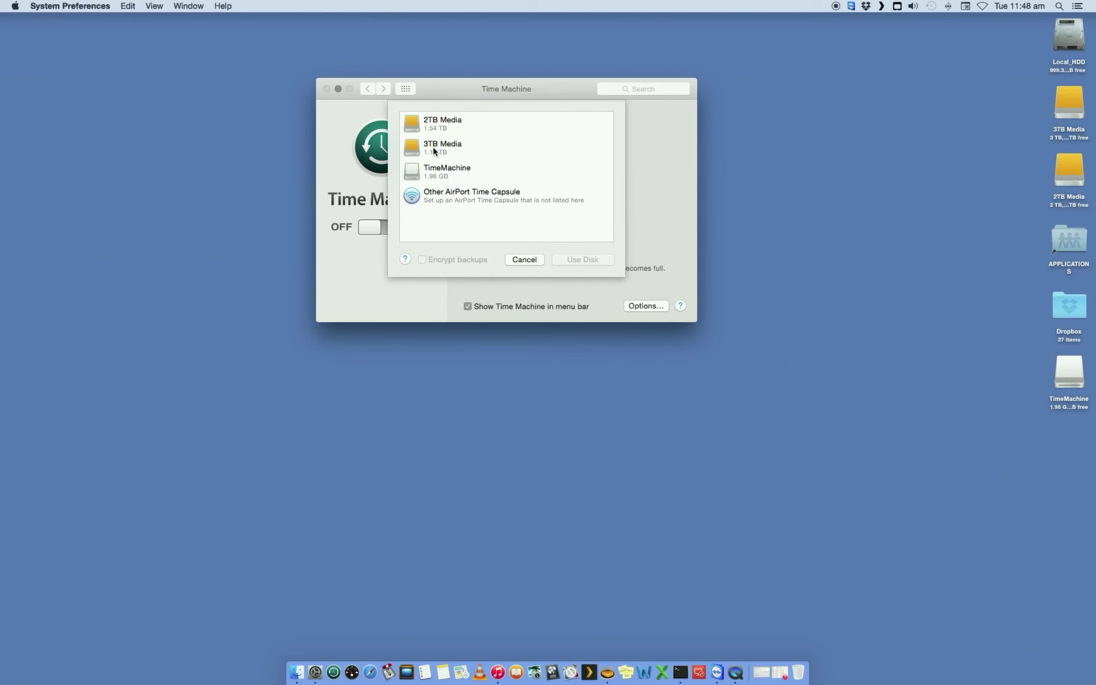
left_click(431, 175)
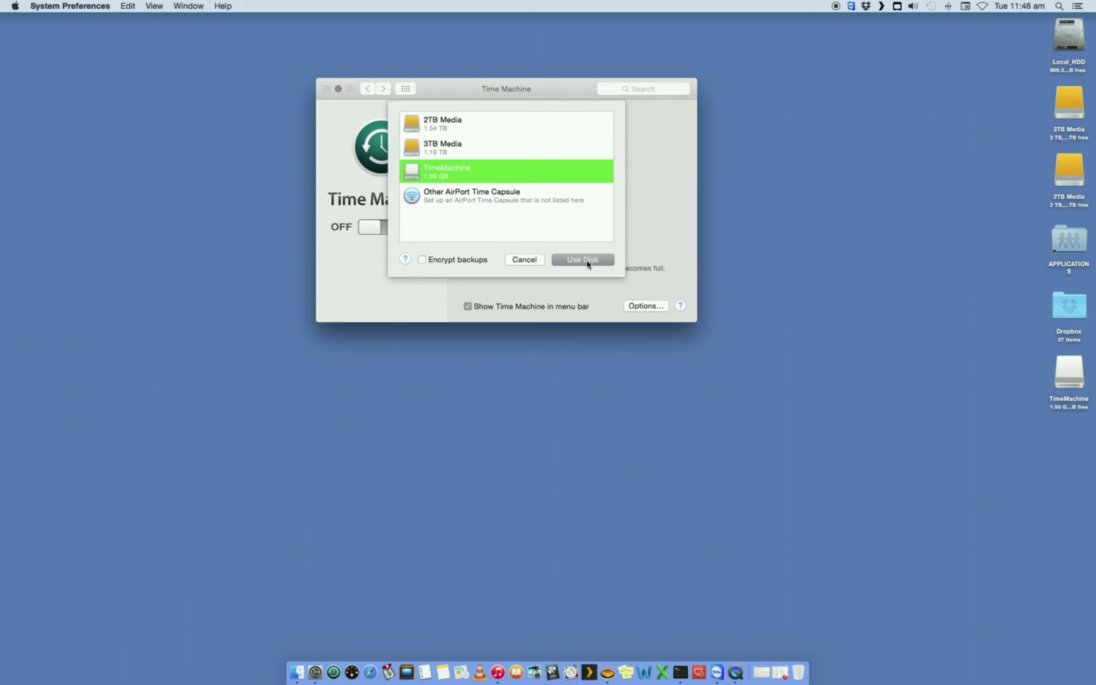
left_click(586, 262)
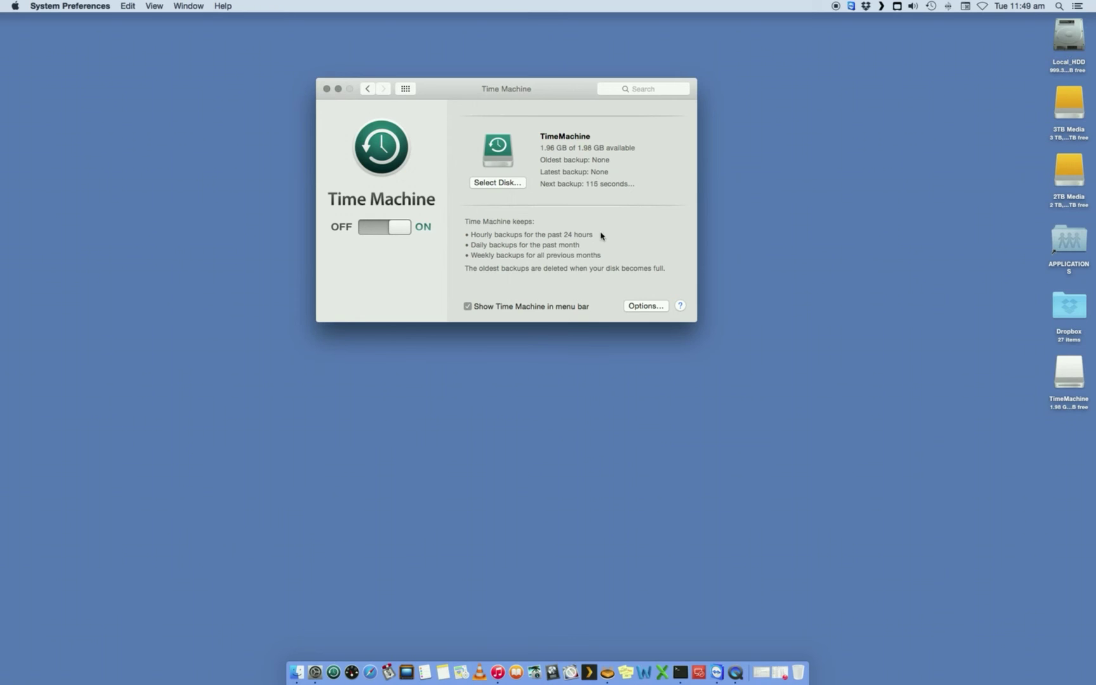
Add the Documents folder to the backup exclusions, then cancel the change.
left_click(655, 307)
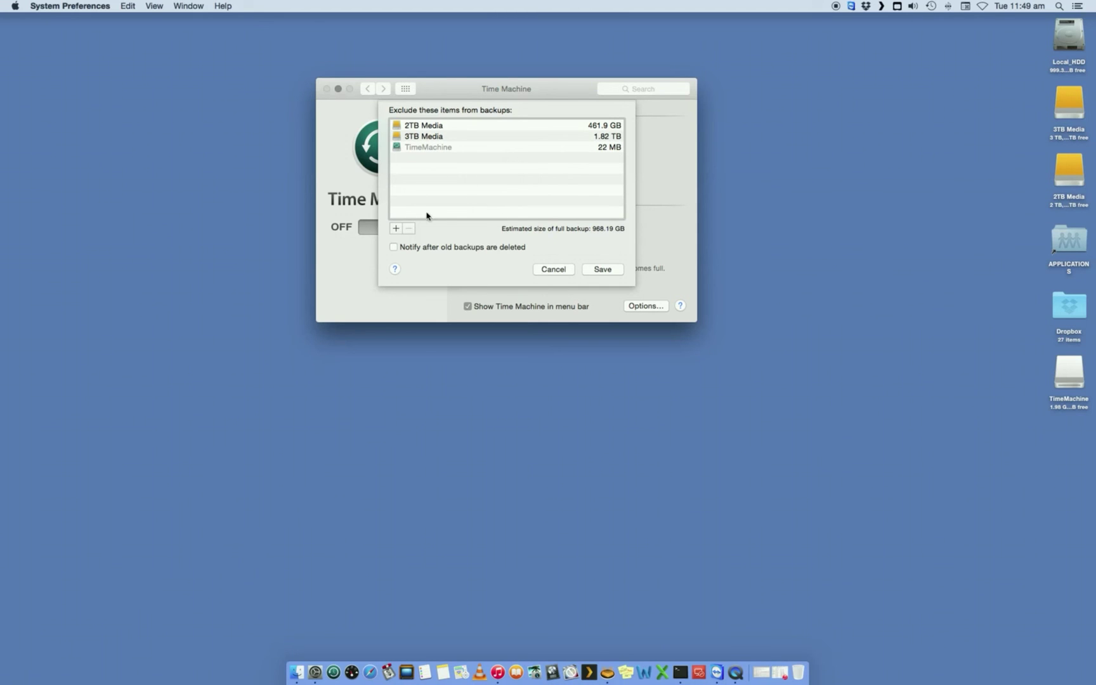
left_click(398, 231)
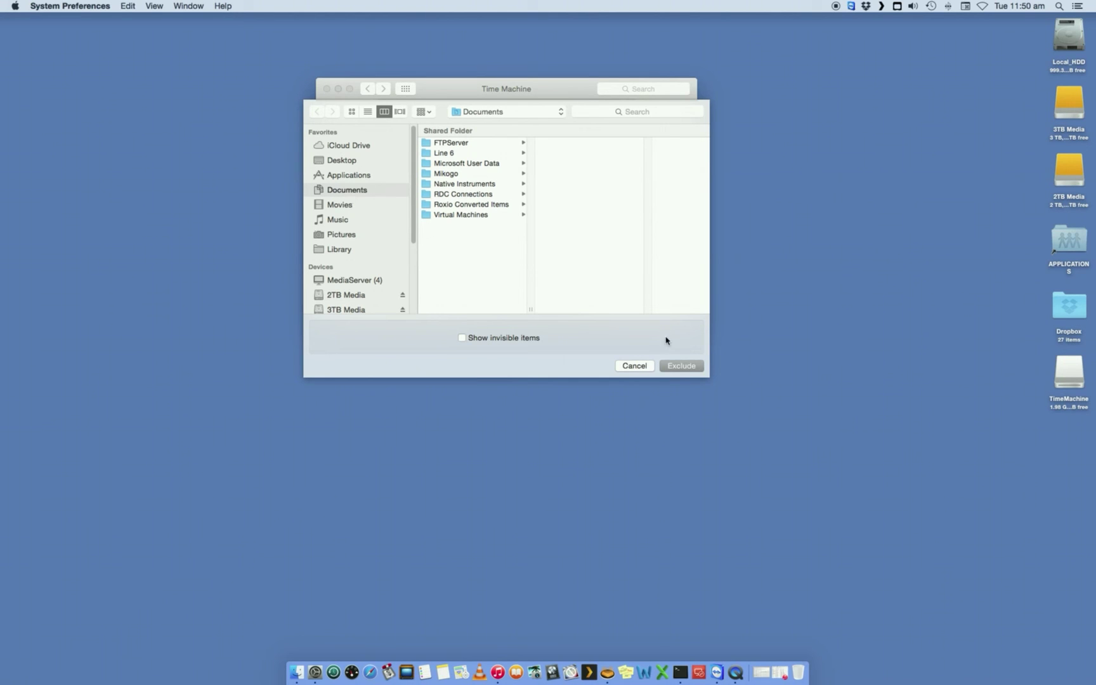
left_click(682, 365)
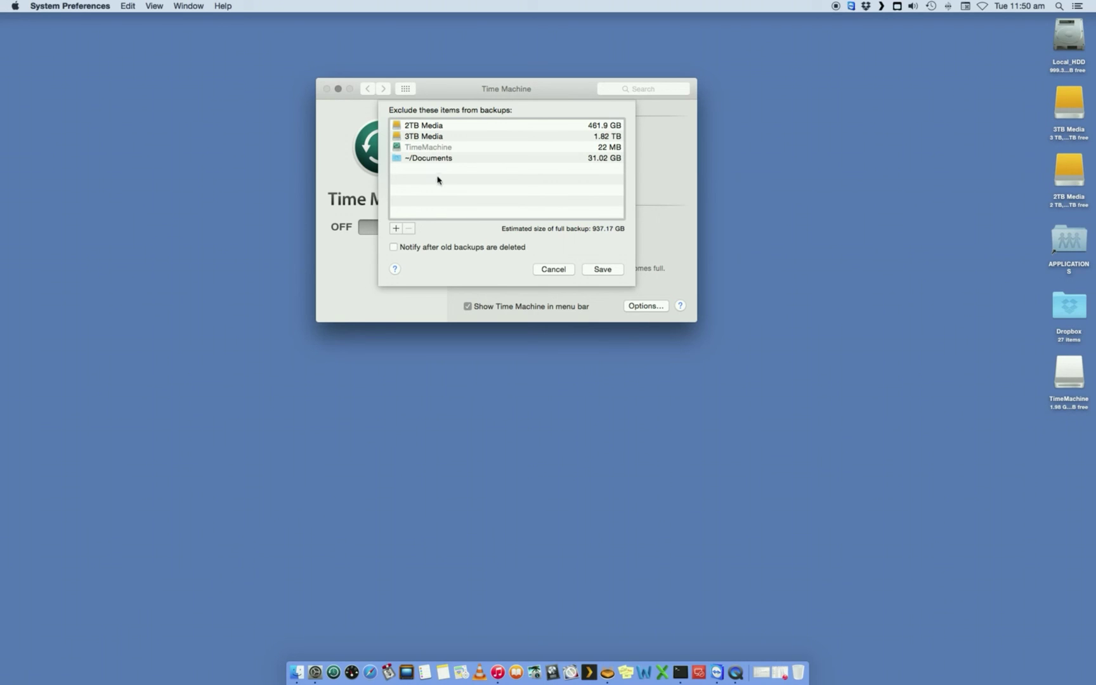
left_click(553, 269)
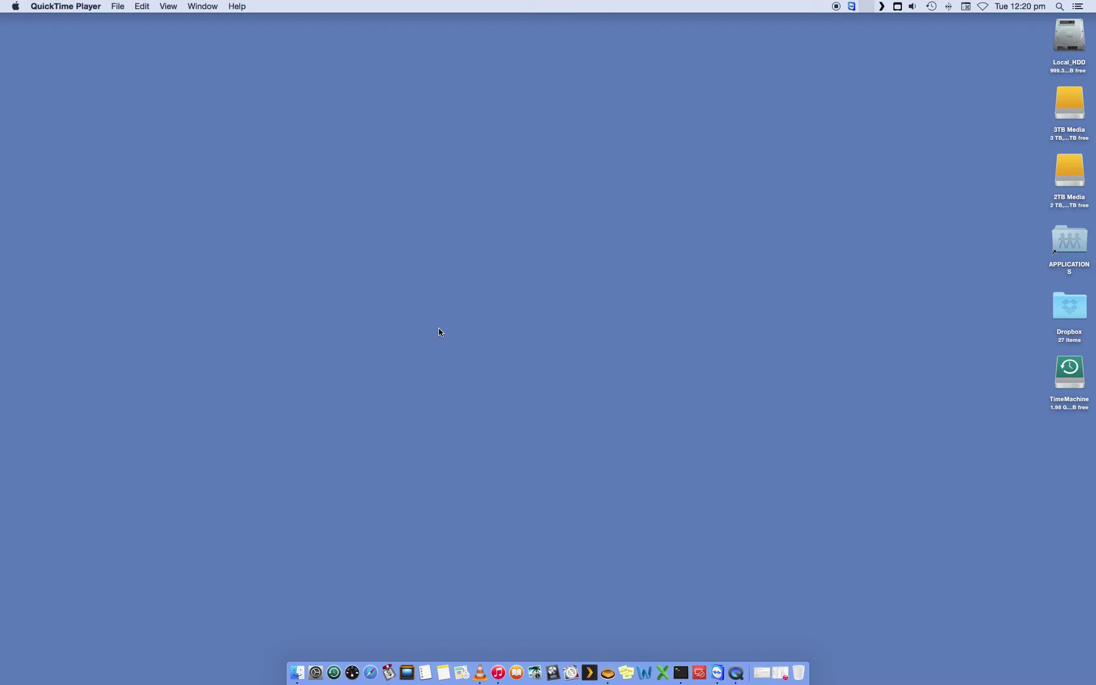
Open a new Finder window showing the Desktop folder.
left_click(805, 324)
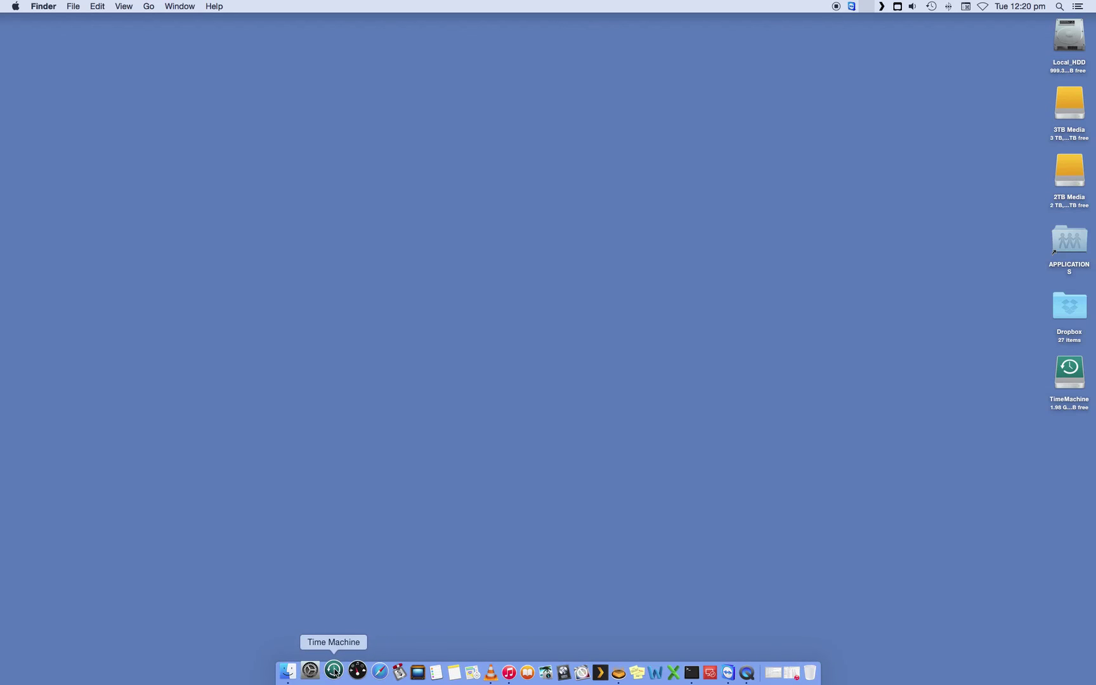
key("super+n")
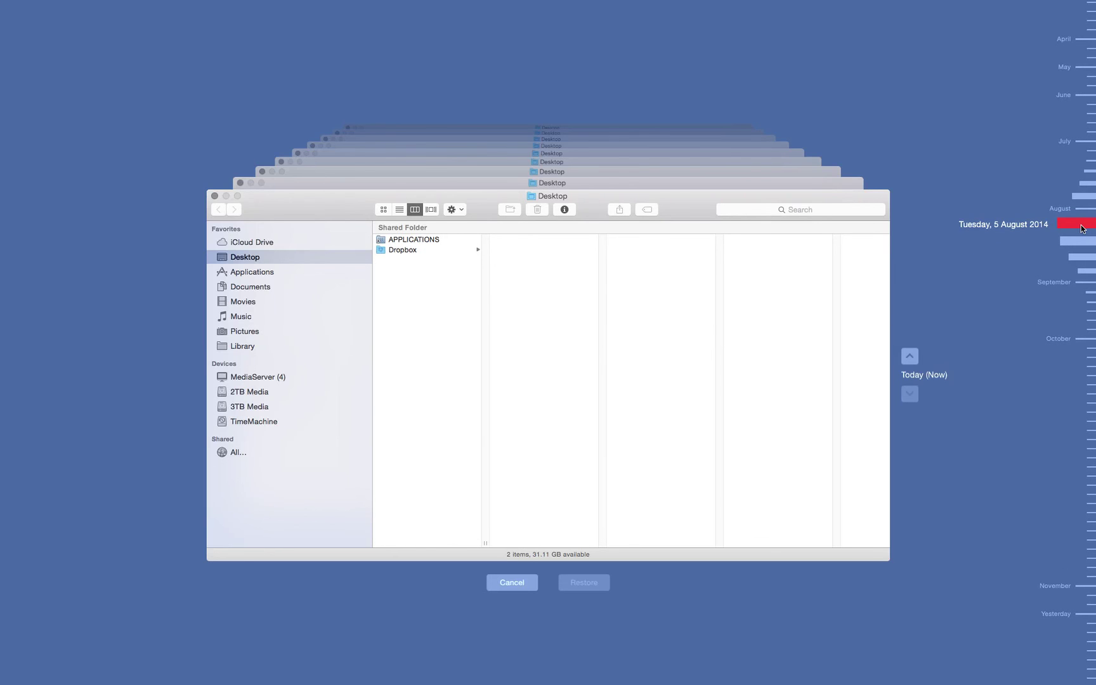
Restore vSphere.rdp from the 5 August 2014 backup to the Desktop.
left_click(1081, 229)
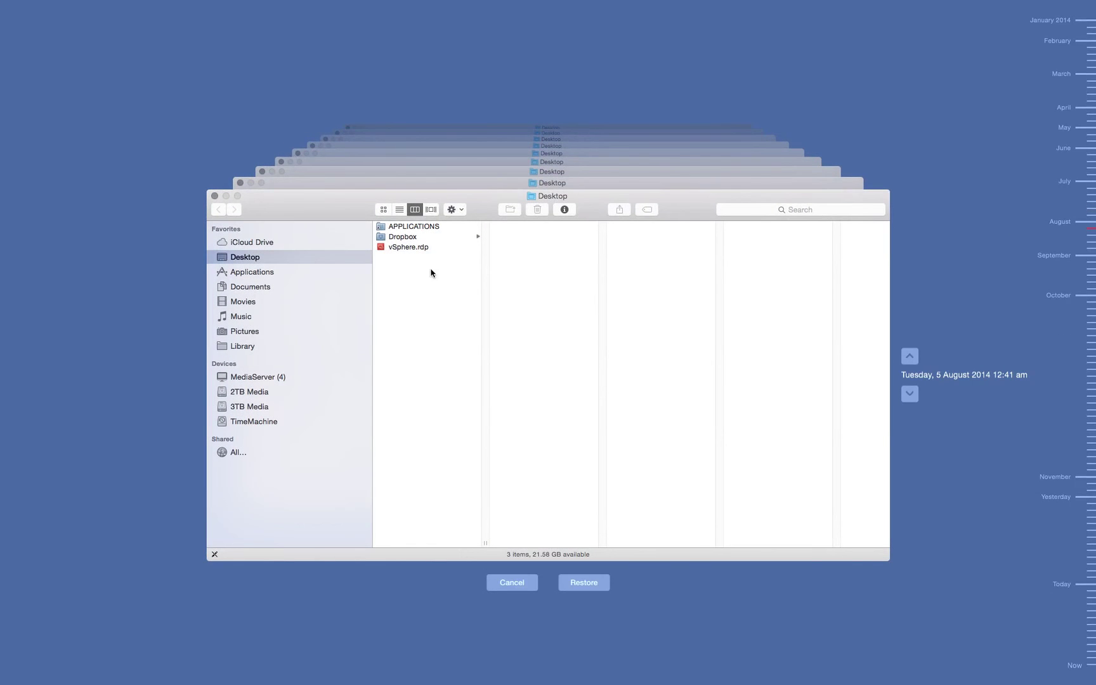
left_click(399, 251)
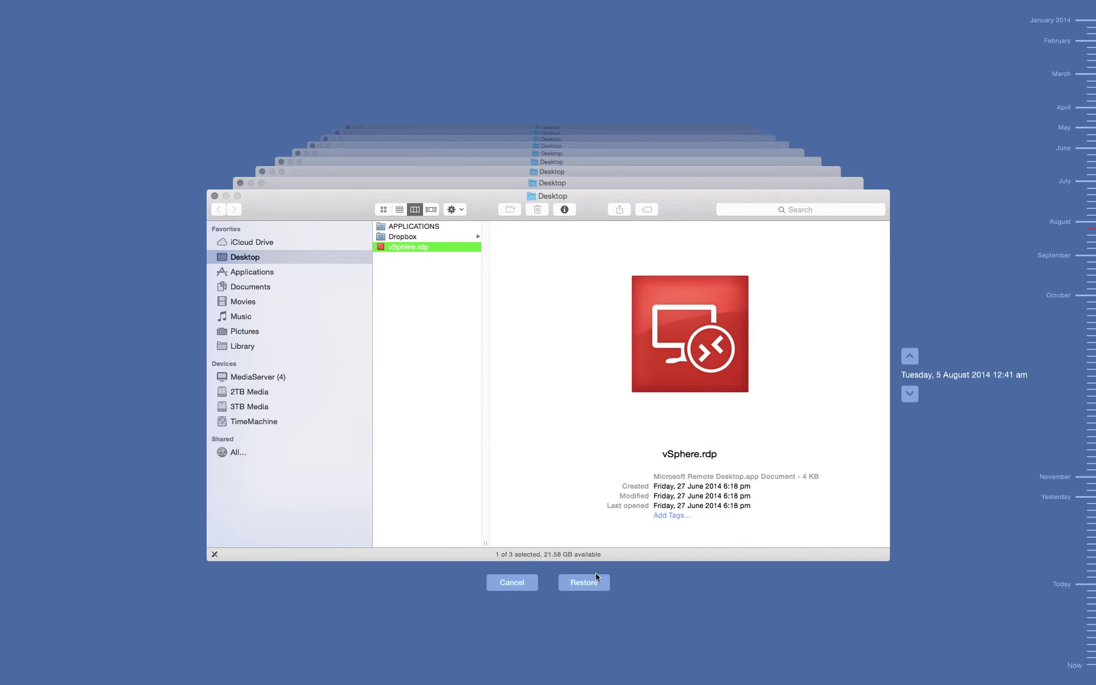
left_click(582, 582)
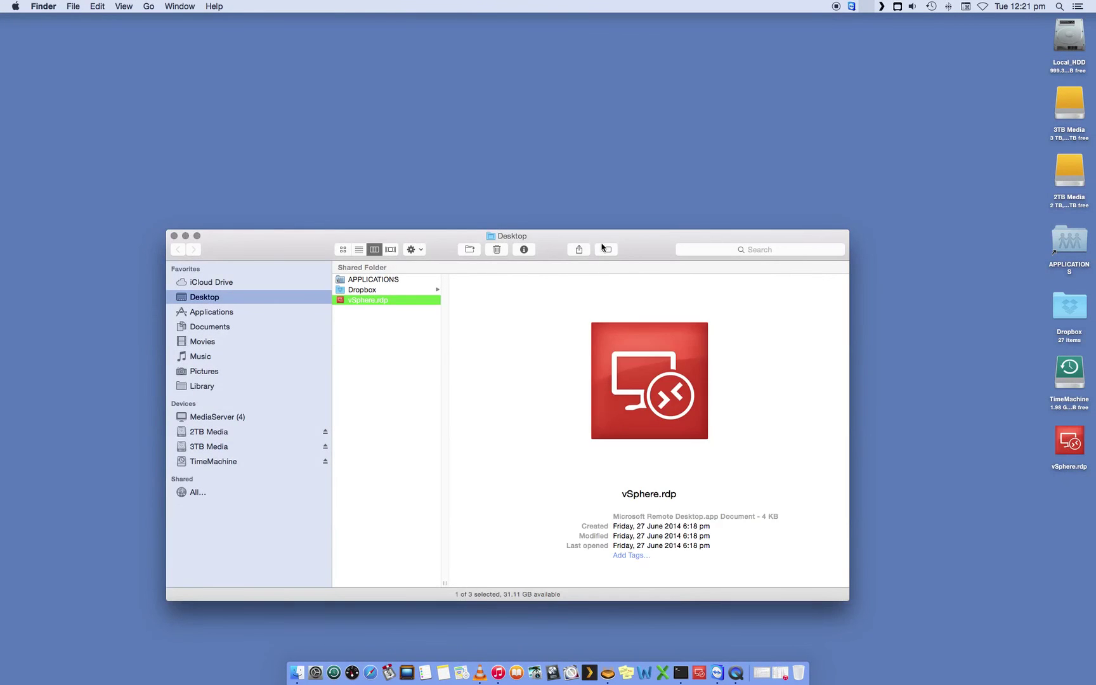
left_click(416, 350)
left_click(359, 305)
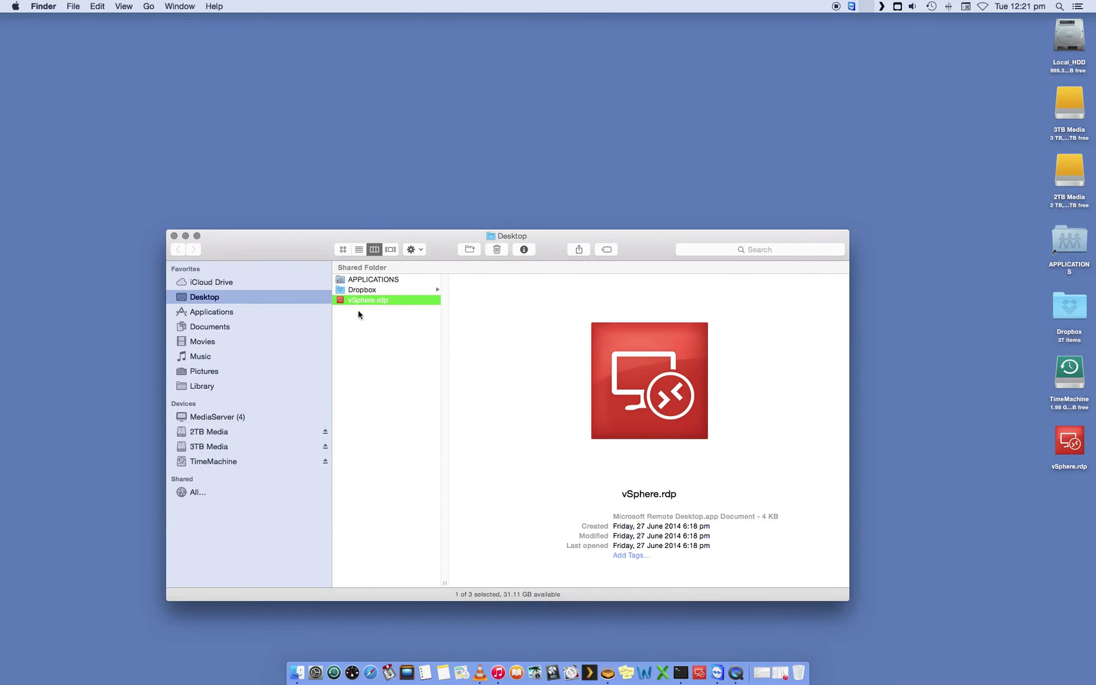